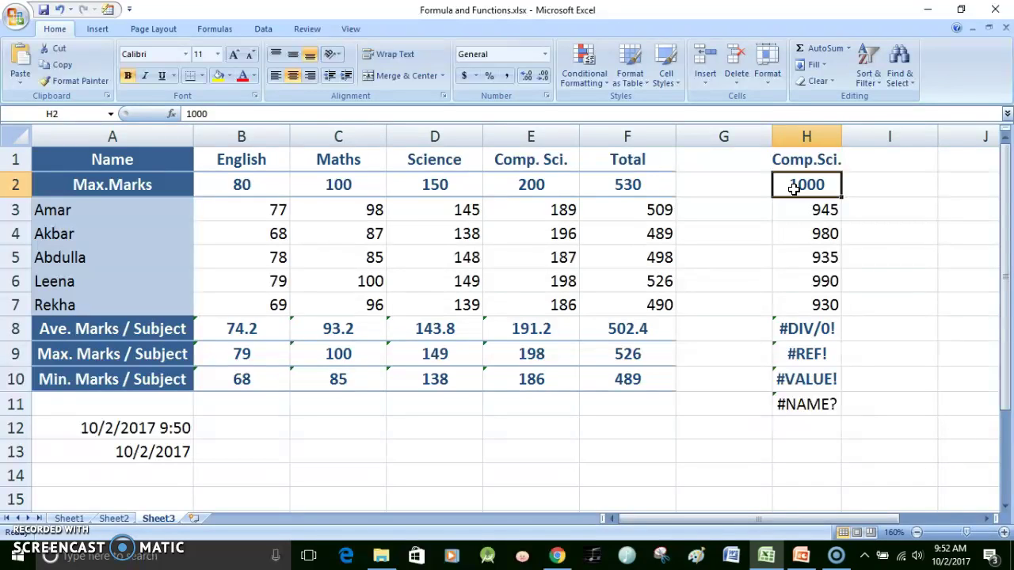
# Step: Review the PowerPoint slide explaining the #DIV/0! error, and return to the Excel workbook
pyautogui.hotkey('alt', 'Tab')
pyautogui.click(668, 272)
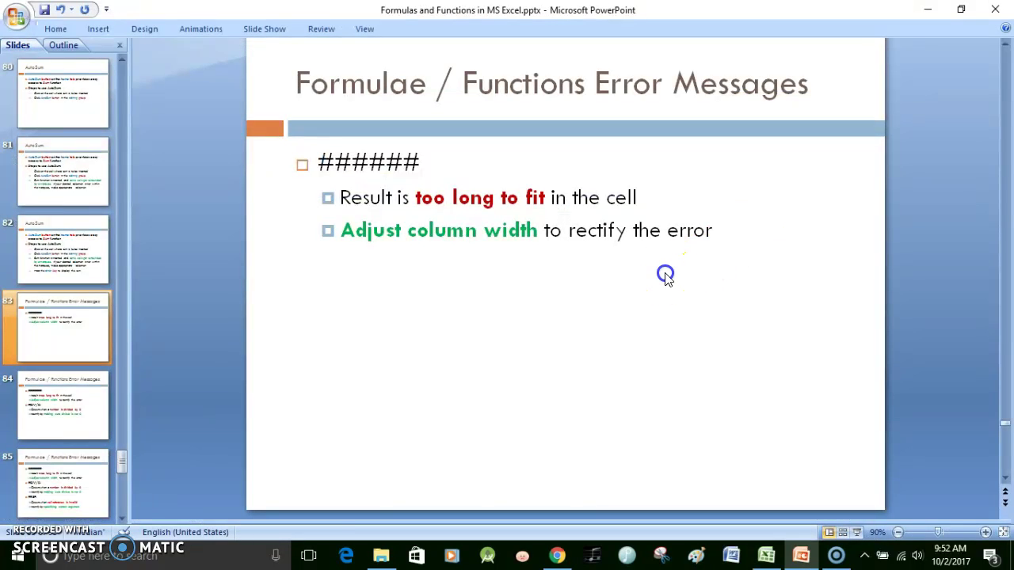
pyautogui.press('pagedown')
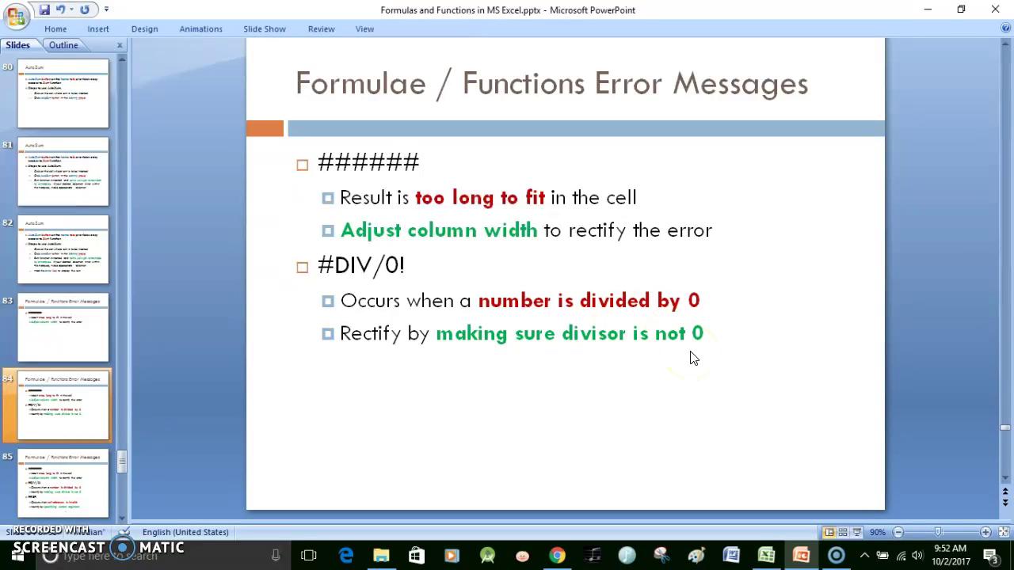
pyautogui.hotkey('alt', 'Tab')
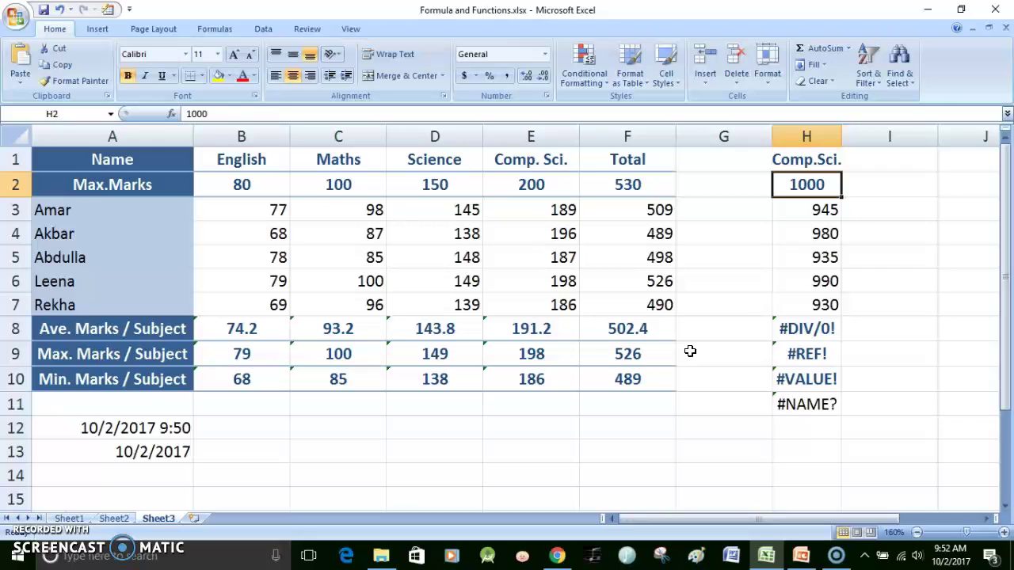
# Step: Inspect the formula behind the #DIV/0! error in cell H8
pyautogui.click(804, 333)
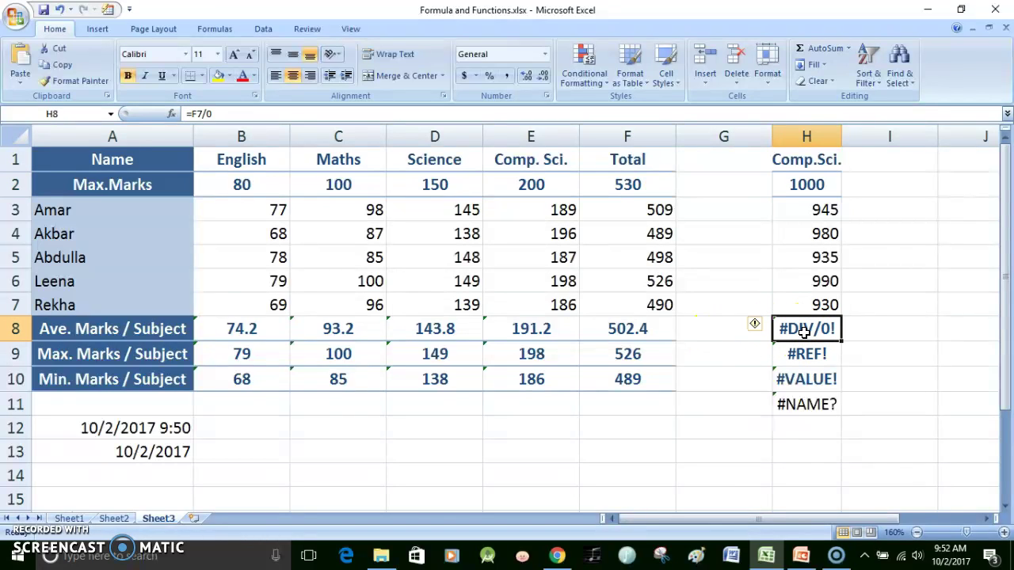
pyautogui.doubleClick(804, 332)
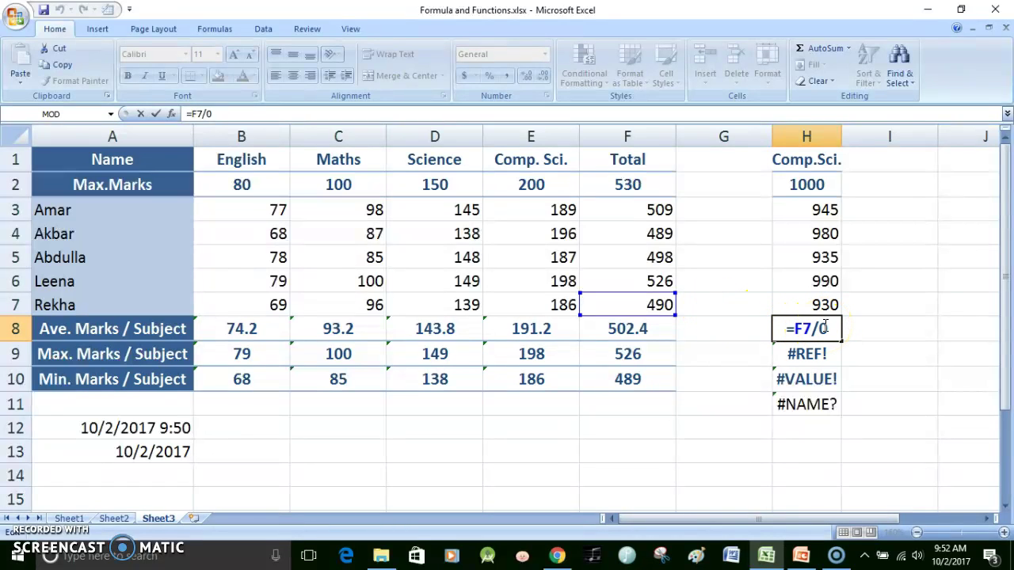
pyautogui.click(860, 349)
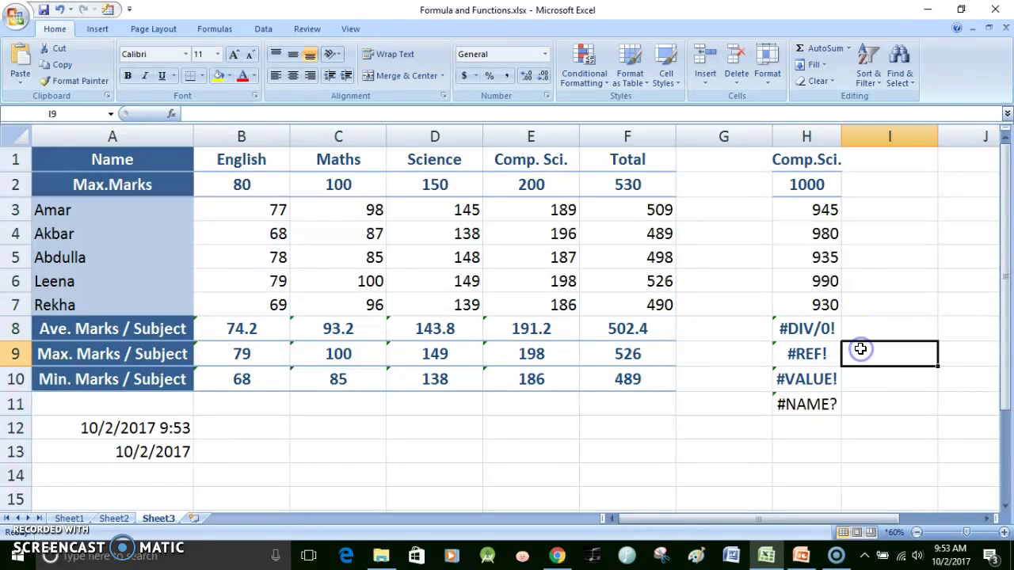
# Step: Replace the zero divisor in cell H8 with 4 so the formula reads =F7/4
pyautogui.click(824, 328)
pyautogui.doubleClick(826, 327)
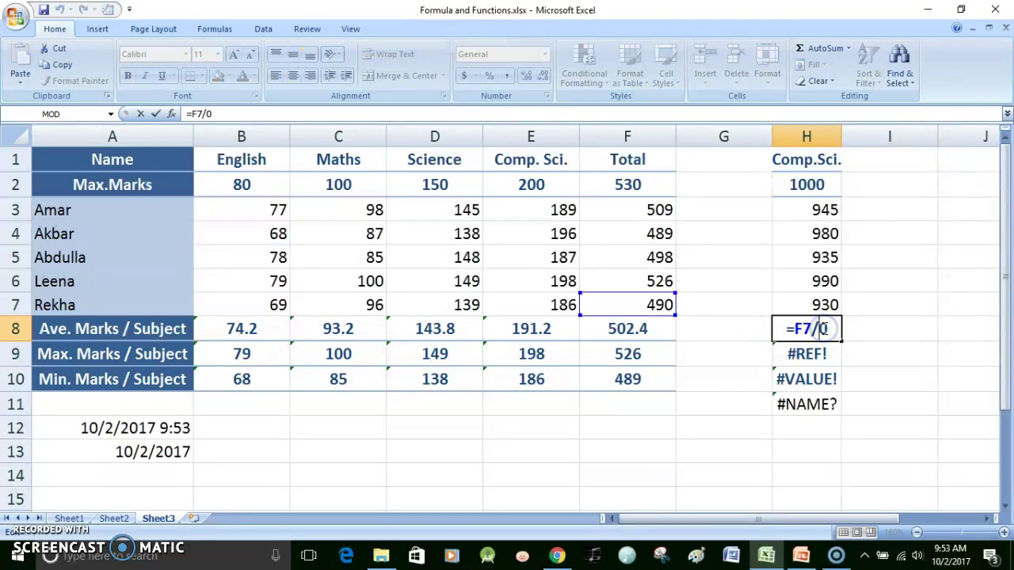
pyautogui.press('BackSpace')
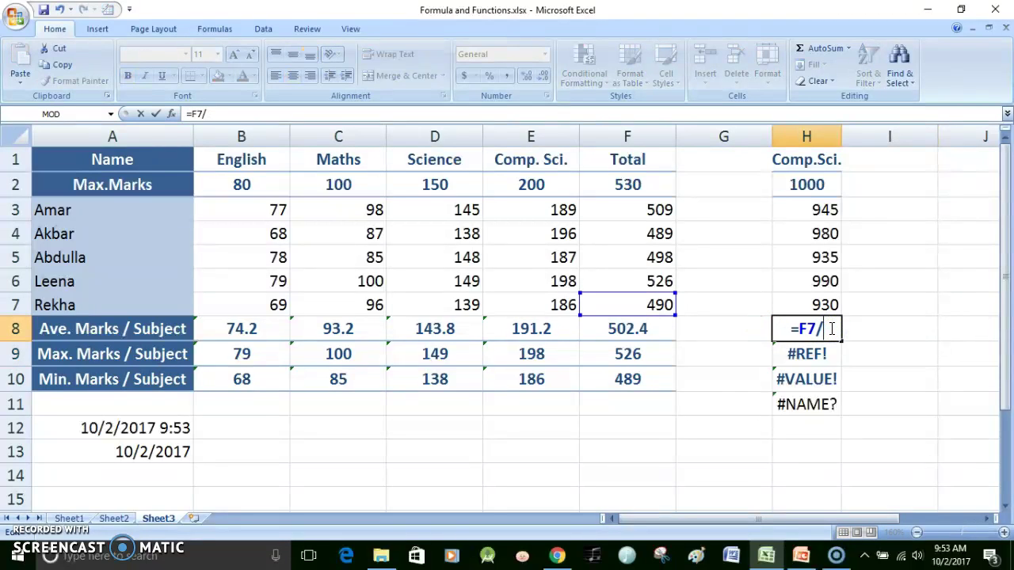
pyautogui.write('4')
pyautogui.press('Return')
pyautogui.click(828, 327)
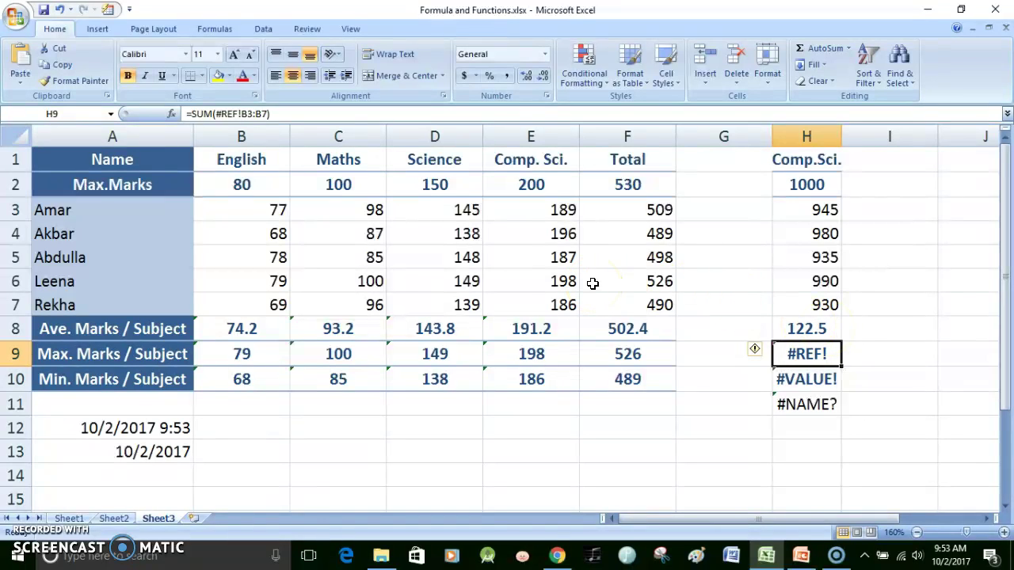
# Step: Review the PowerPoint slide explaining the #REF! error, and return to the Excel workbook
pyautogui.hotkey('alt', 'Tab')
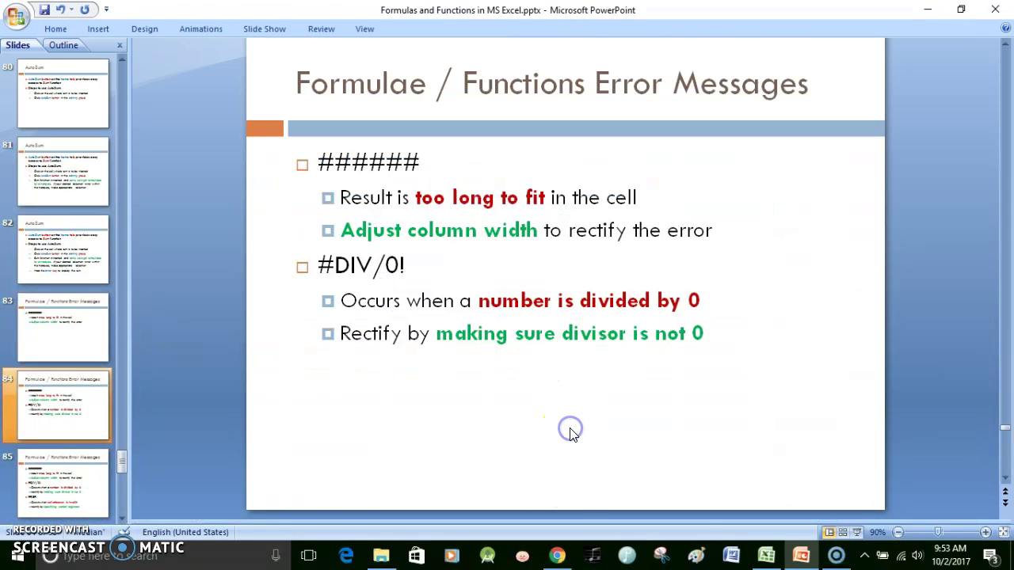
pyautogui.scroll(-1, 571, 432)
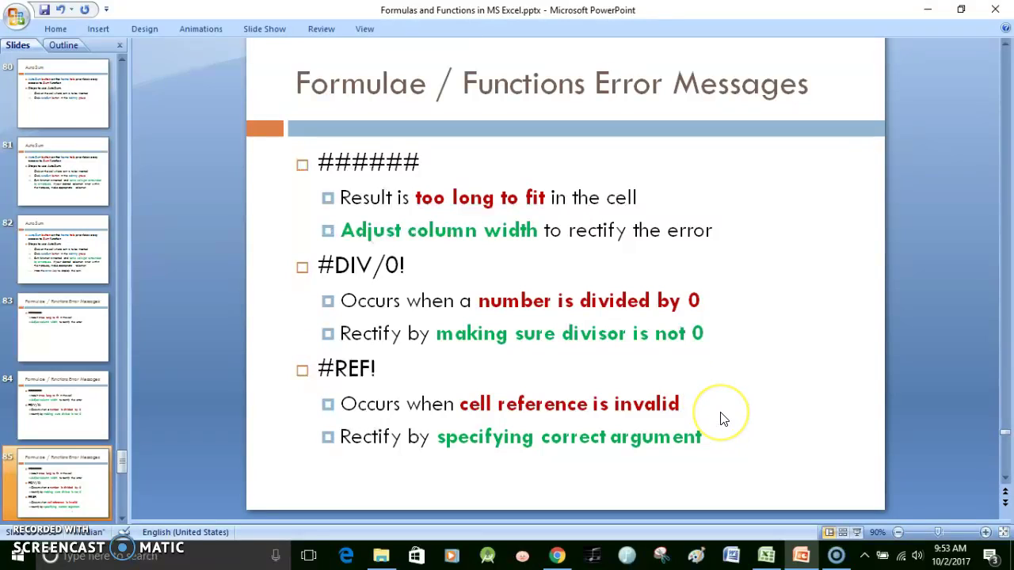
pyautogui.hotkey('alt', 'Tab')
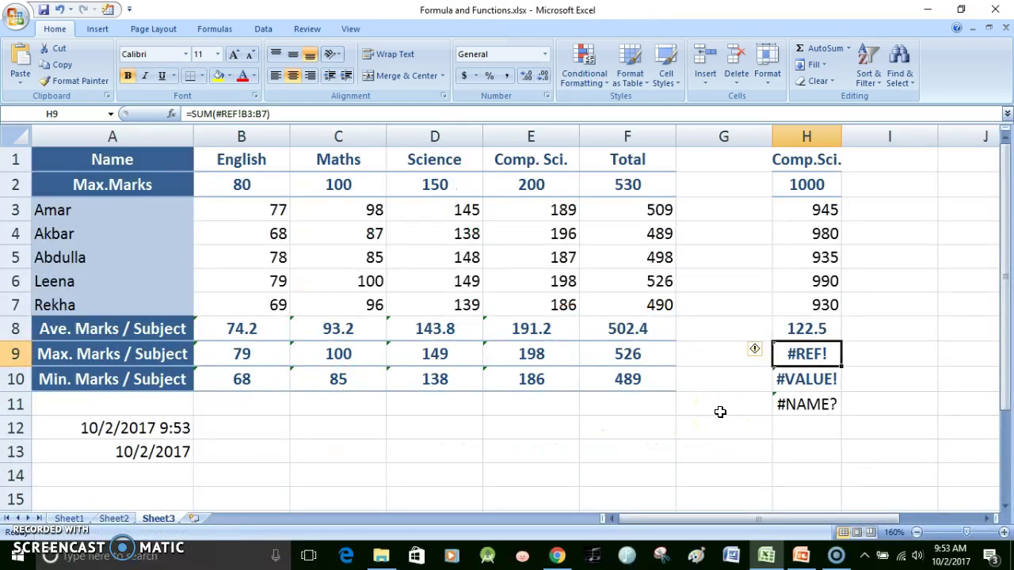
# Step: Inspect the SUM formula behind the #REF! error in cell H9 and leave it without changes
pyautogui.doubleClick(807, 356)
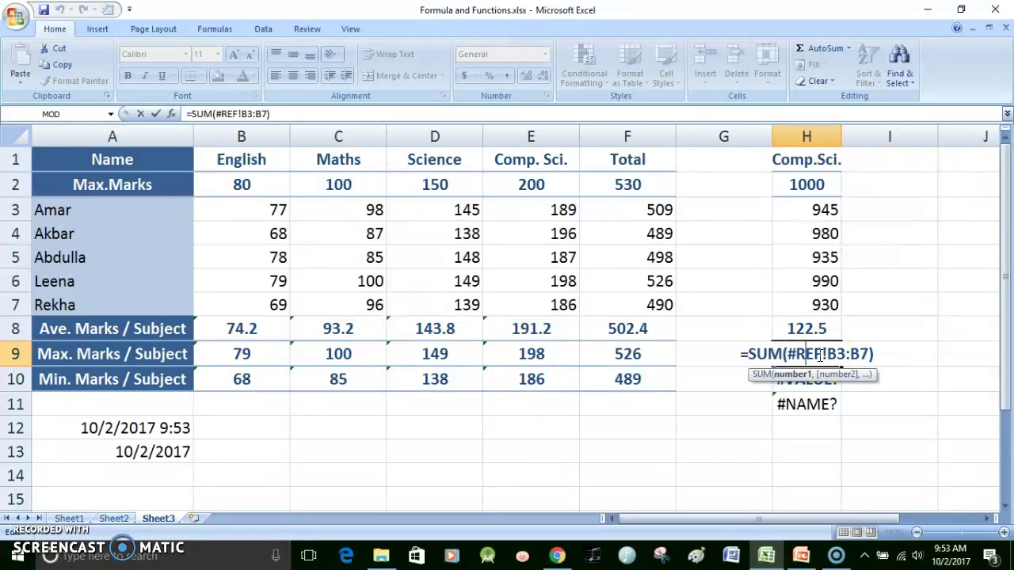
pyautogui.click(755, 421)
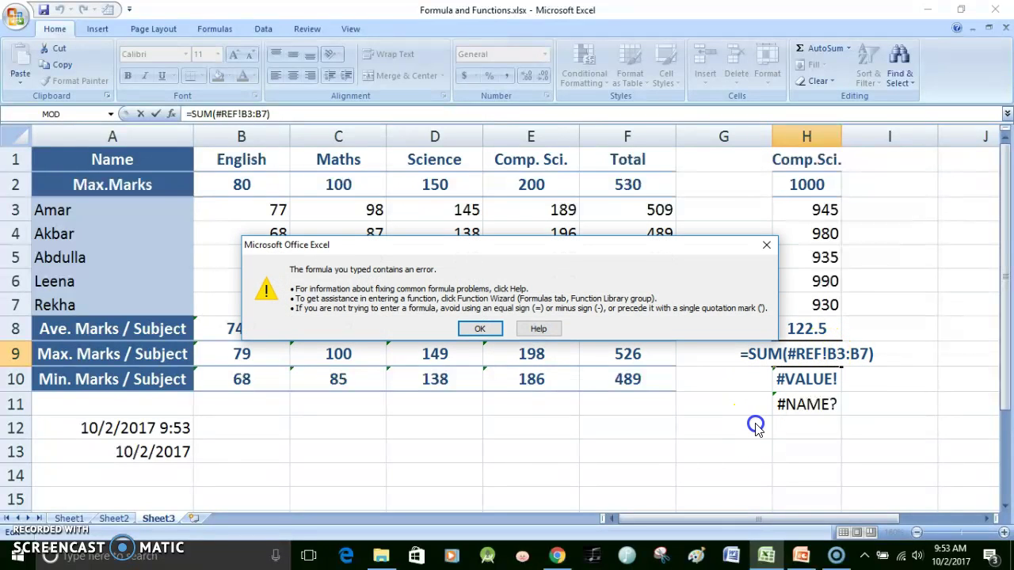
pyautogui.press('Return')
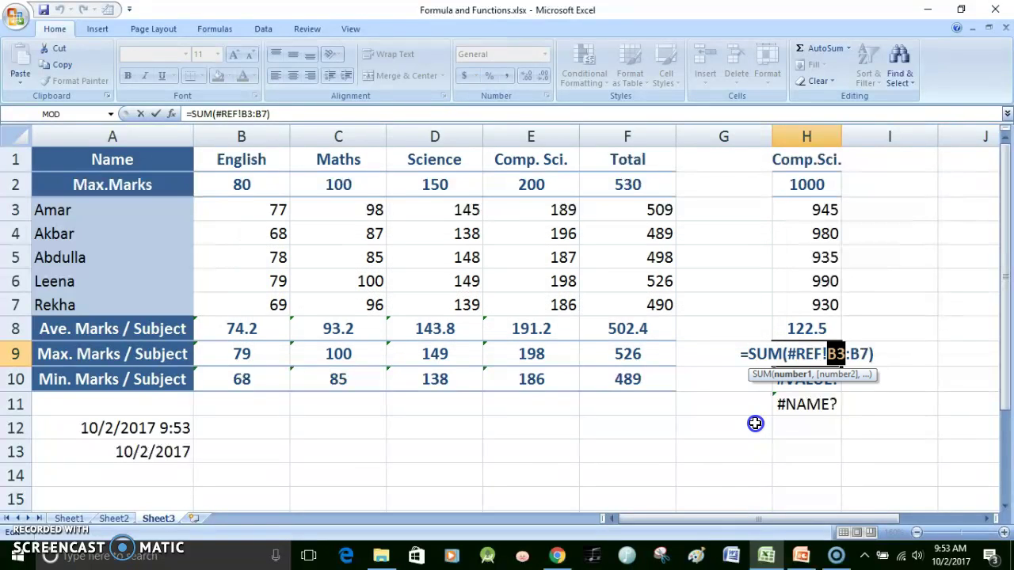
pyautogui.press('Escape')
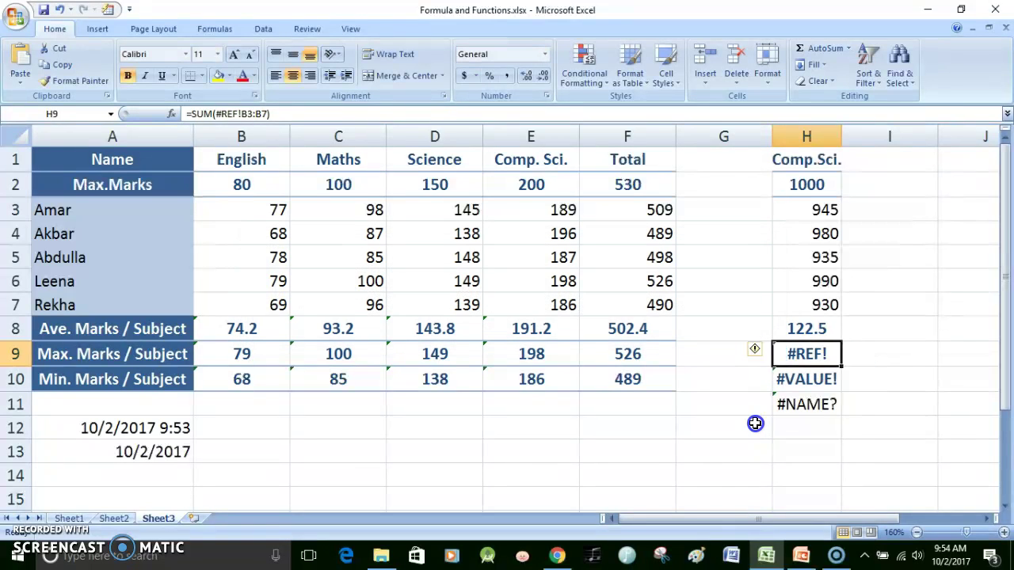
# Step: Remove the invalid #REF! reference from the formula in cell H9 so it reads =SUM(B3:B7)
pyautogui.doubleClick(831, 358)
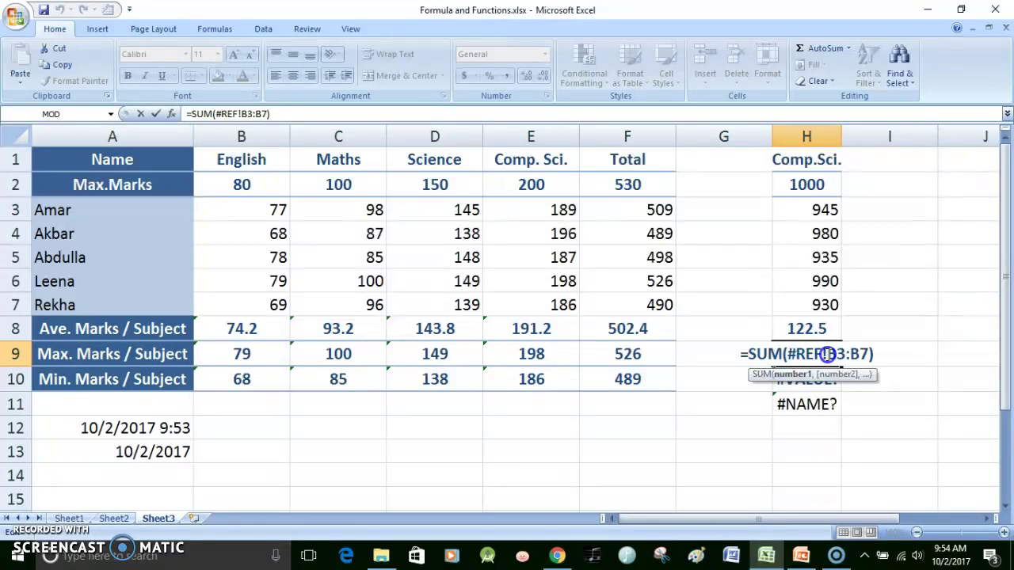
pyautogui.moveTo(828, 353); pyautogui.dragTo(789, 358)
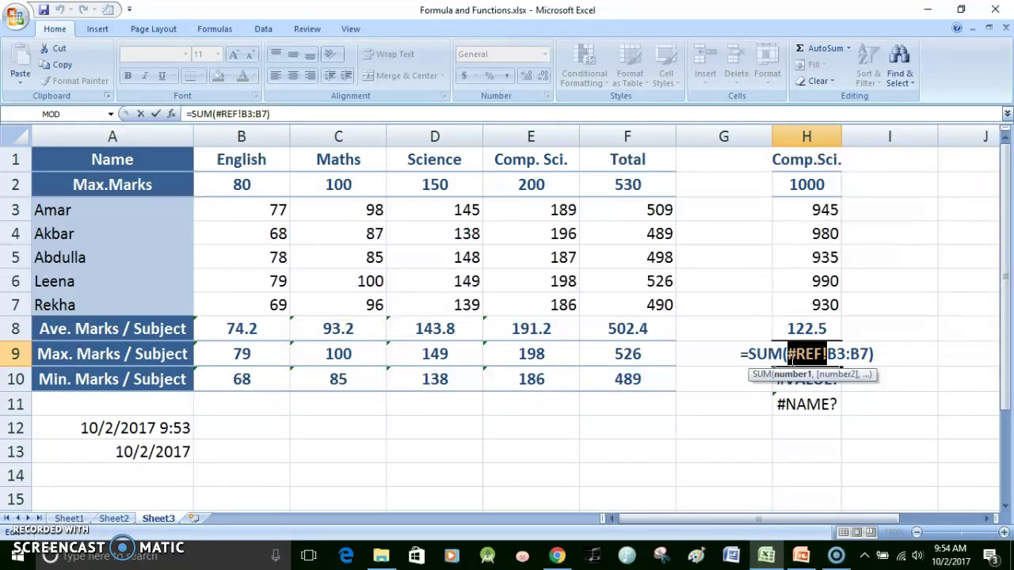
pyautogui.press('Delete')
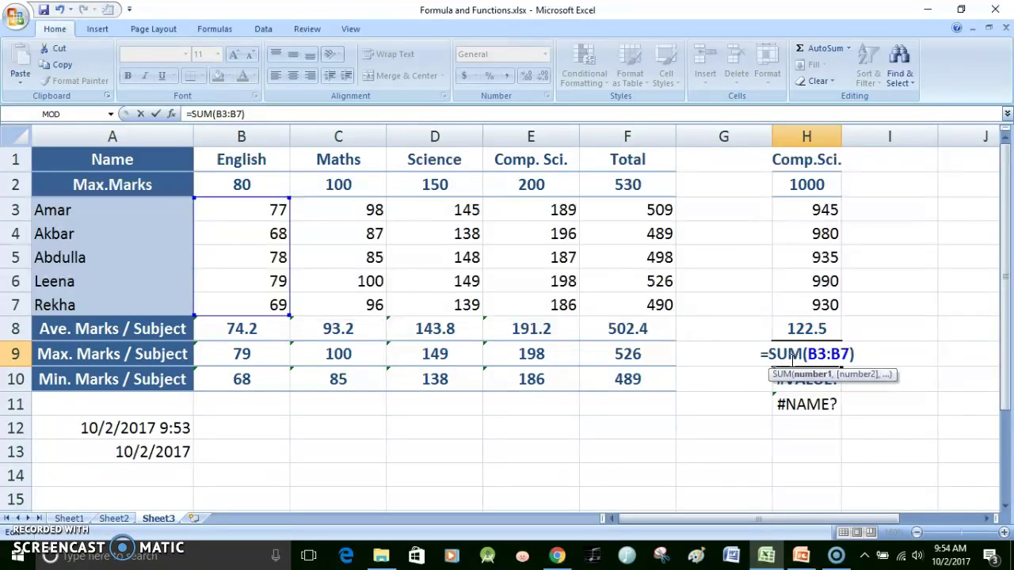
pyautogui.press('Return')
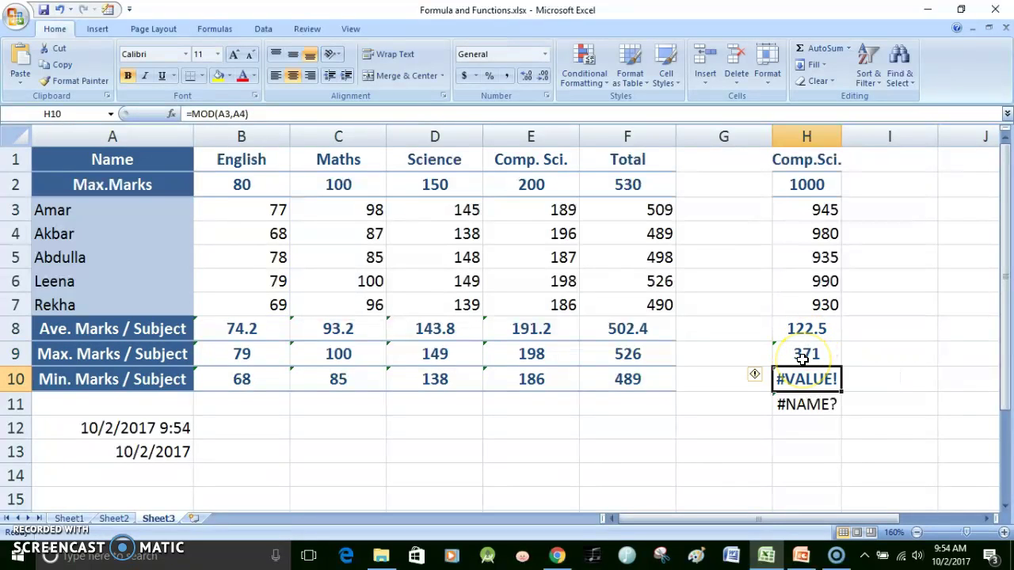
# Step: Review the PowerPoint slide explaining the #VALUE! error, and return to the Excel workbook
pyautogui.hotkey('alt', 'Tab')
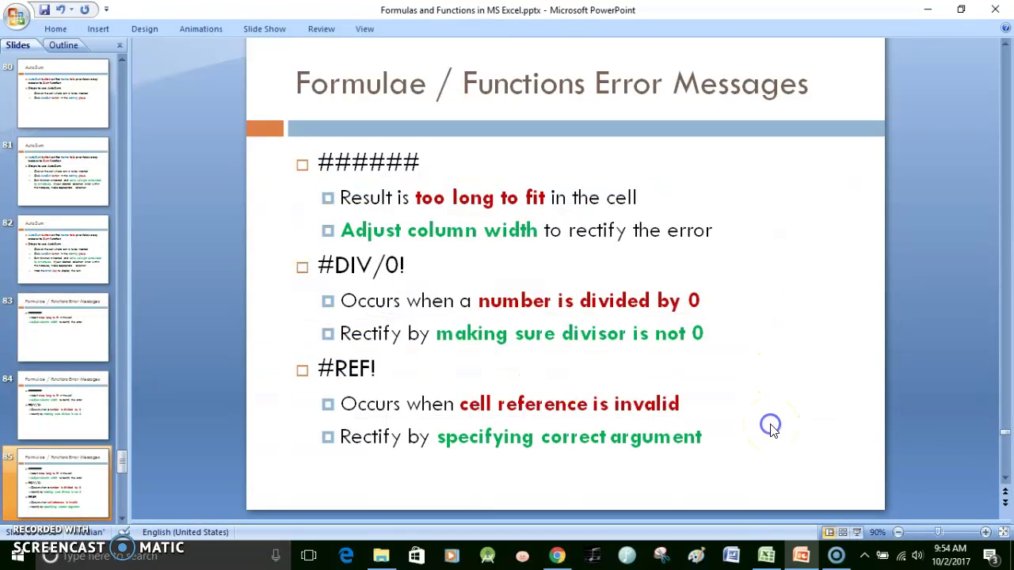
pyautogui.scroll(-1, 774, 430)
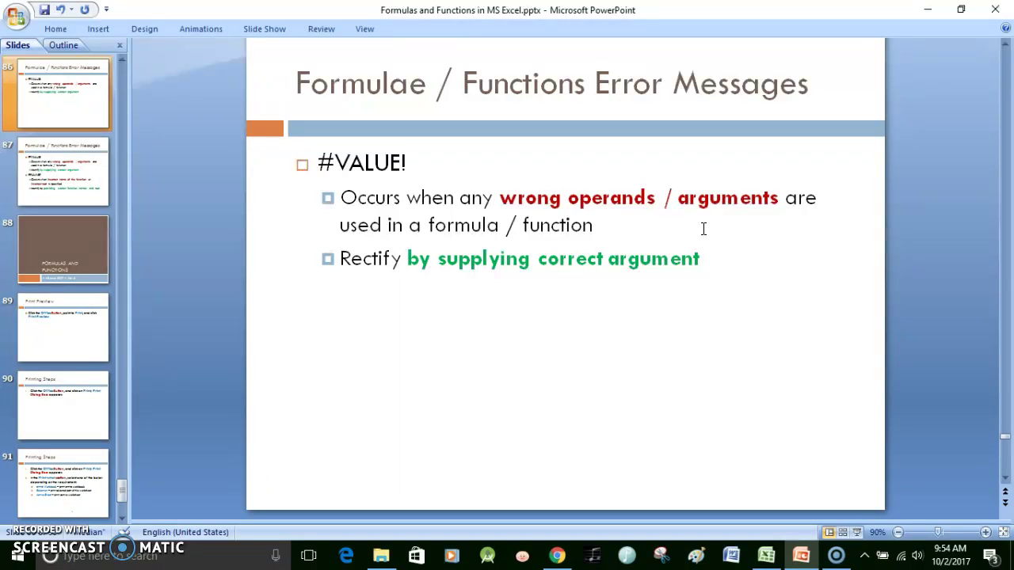
pyautogui.hotkey('alt', 'Tab')
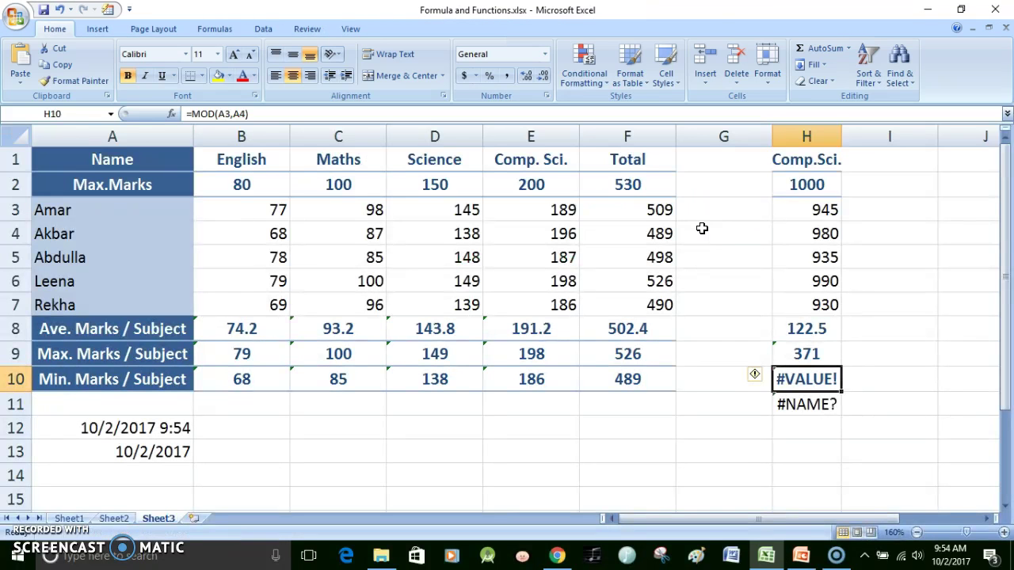
# Step: Inspect the arguments of the MOD formula in cell H10 that cause the #VALUE! error
pyautogui.doubleClick(796, 378)
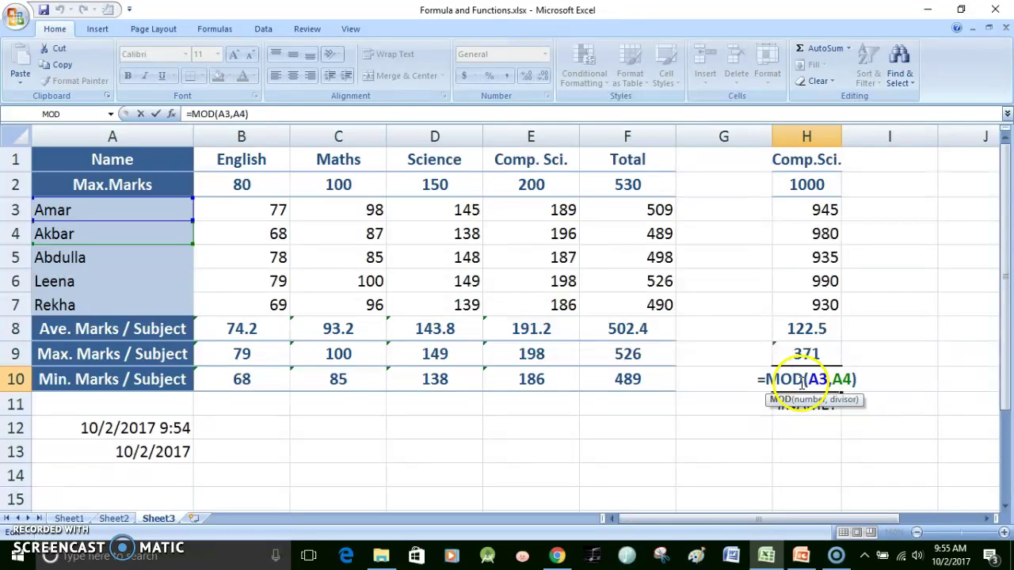
pyautogui.click(818, 380)
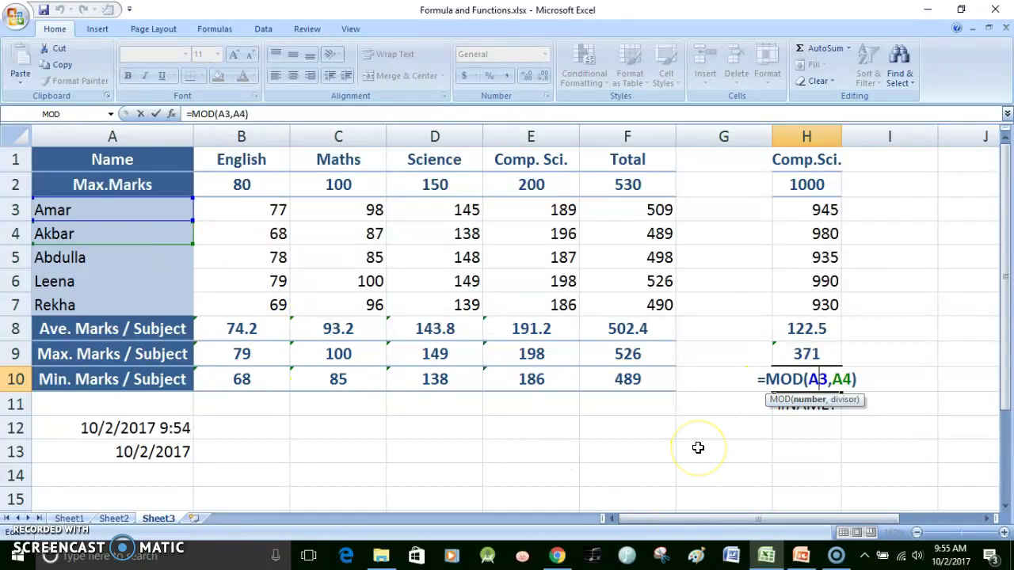
pyautogui.press('Return')
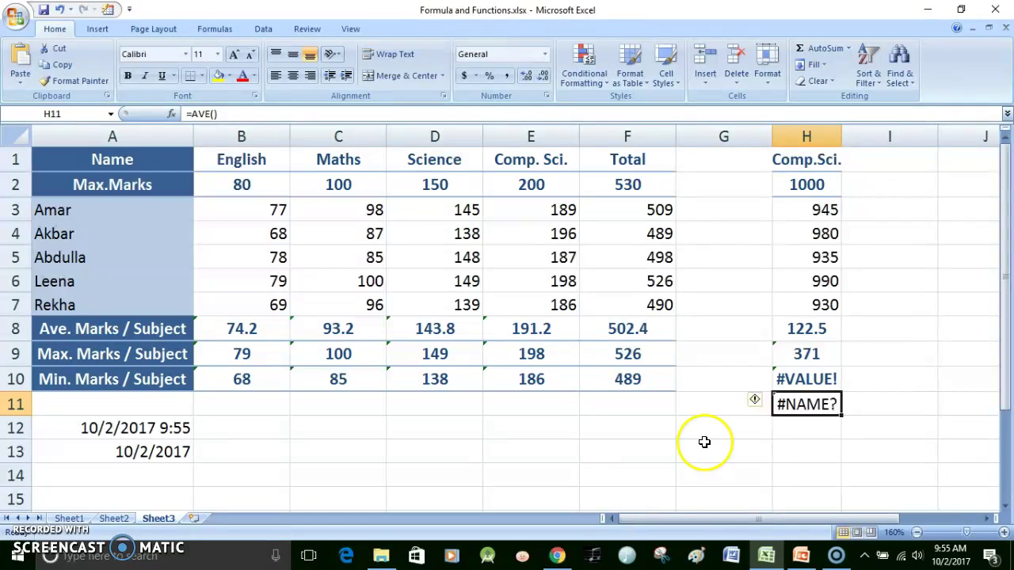
pyautogui.doubleClick(804, 380)
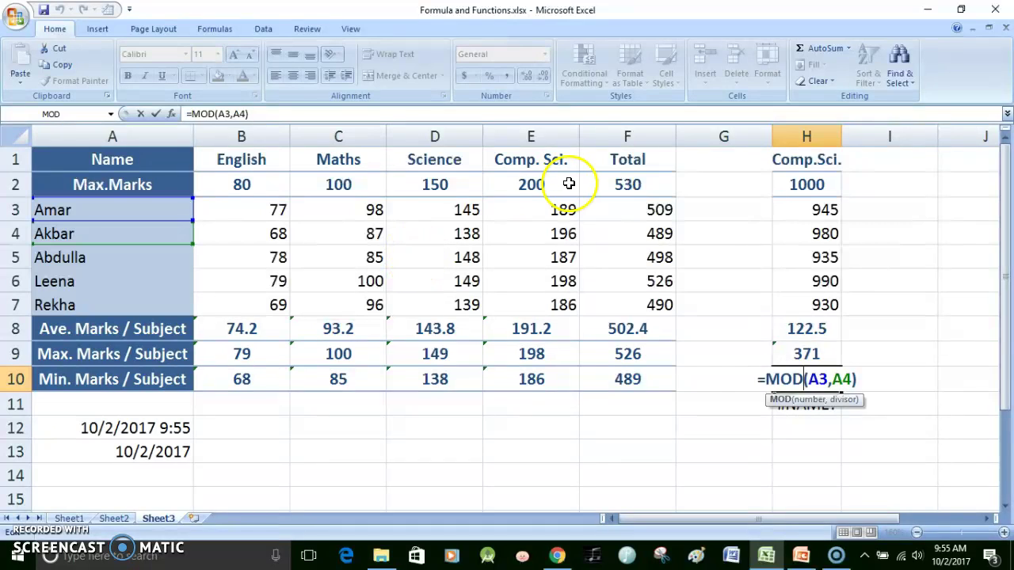
pyautogui.click(270, 210)
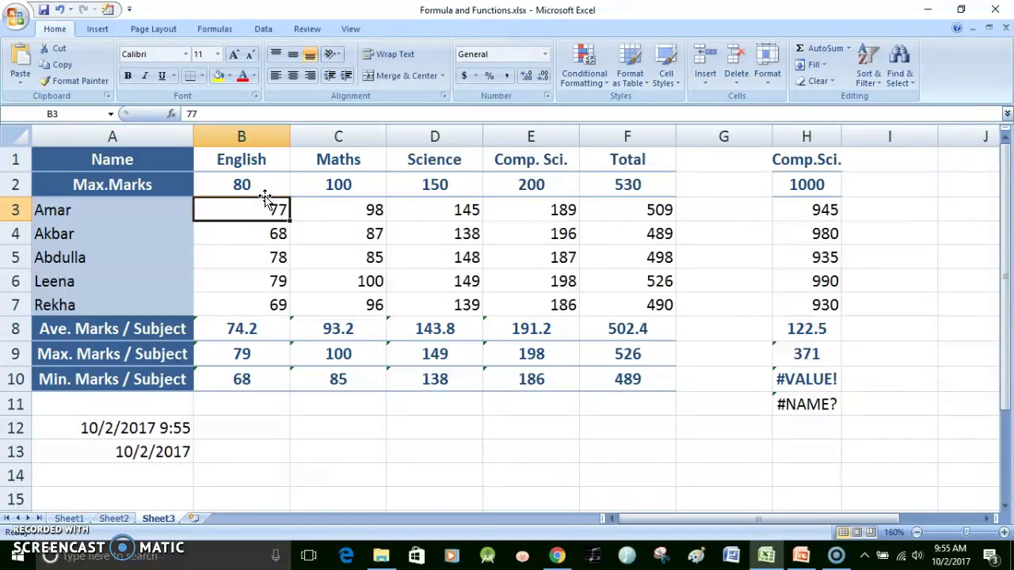
# Step: Point the MOD arguments in cell H10 to the numeric cells B2 and B3, giving =MOD(B2,B3)
pyautogui.click(789, 375)
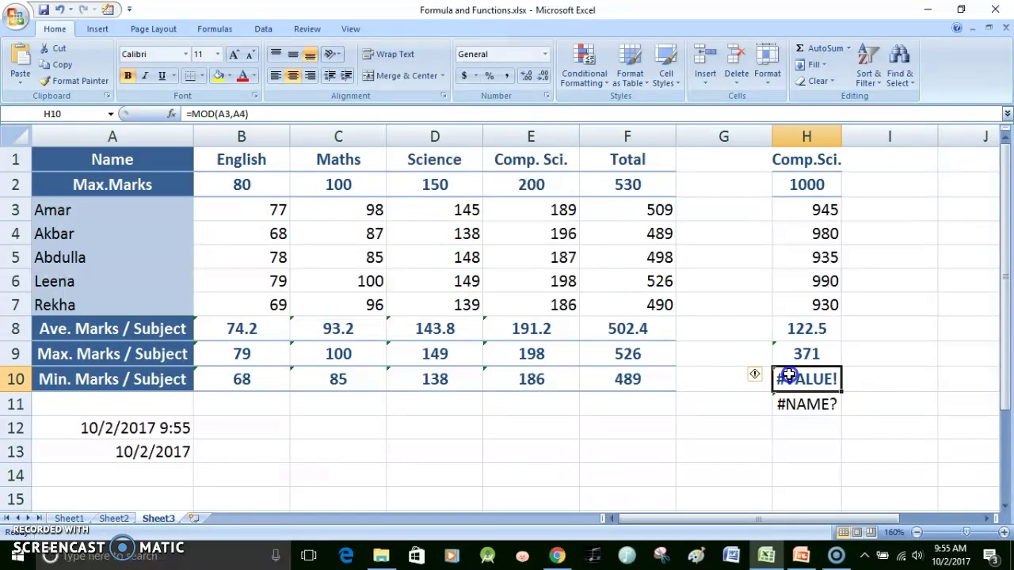
pyautogui.doubleClick(789, 376)
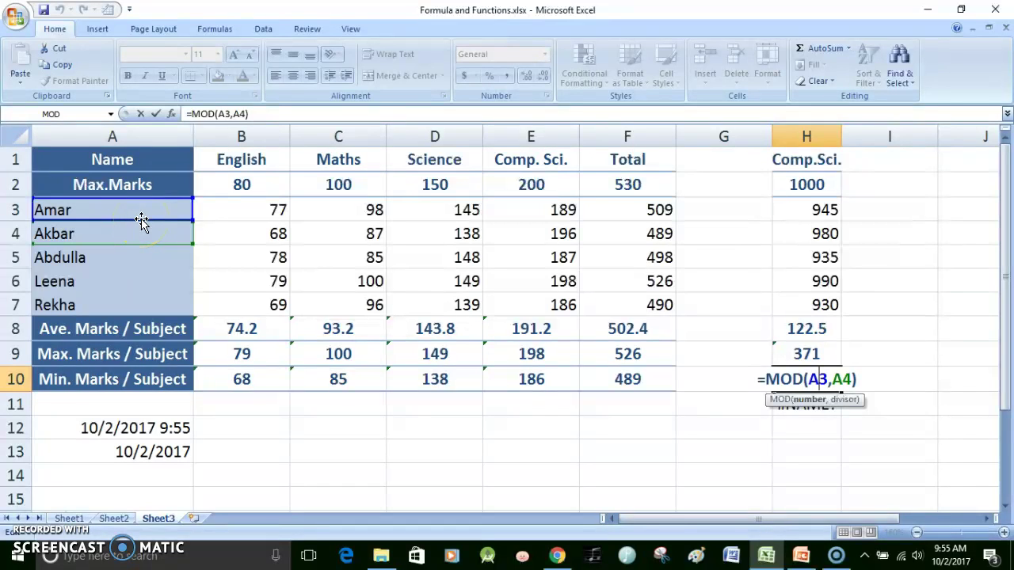
pyautogui.click(243, 210)
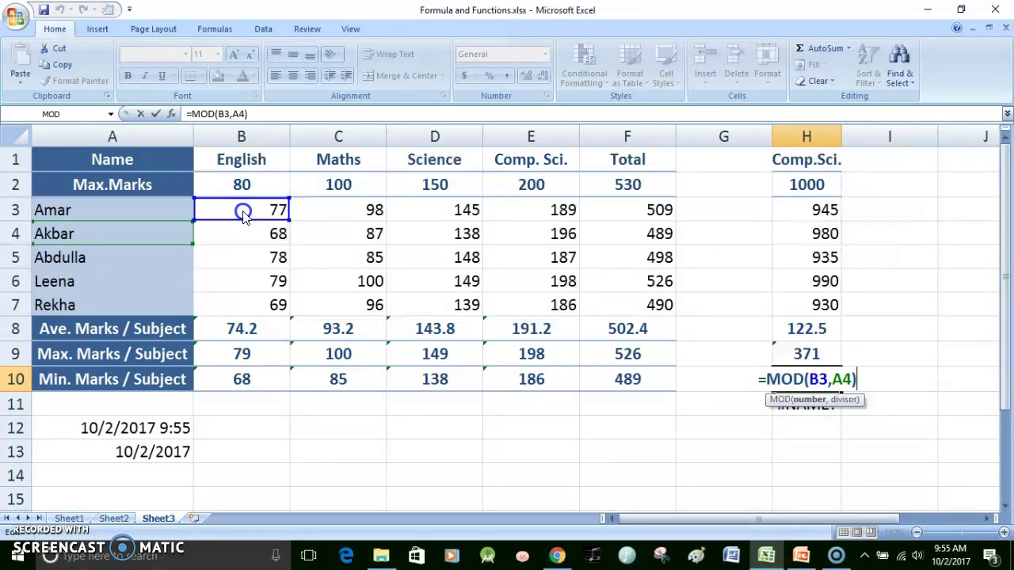
pyautogui.click(242, 184)
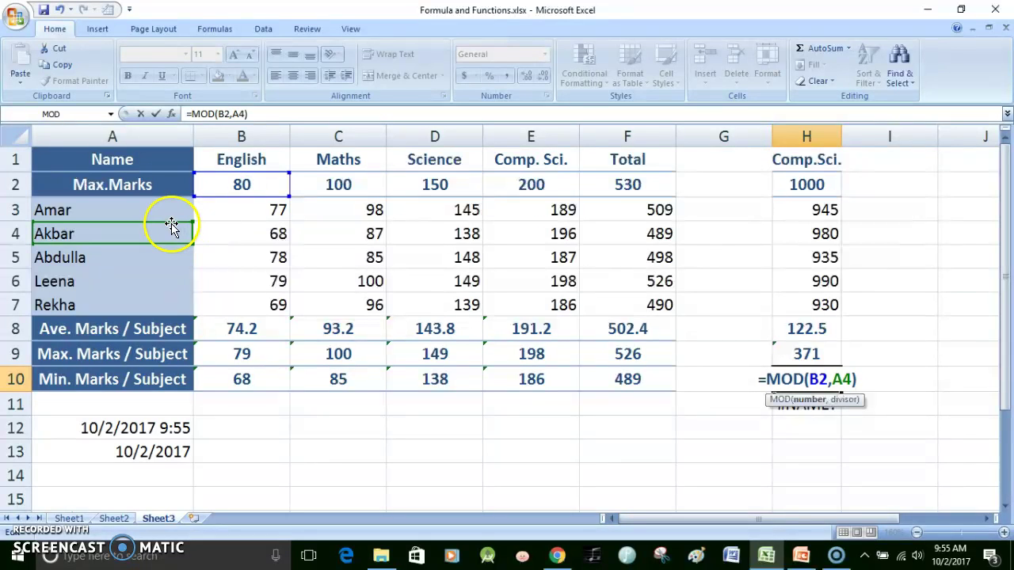
pyautogui.click(242, 208)
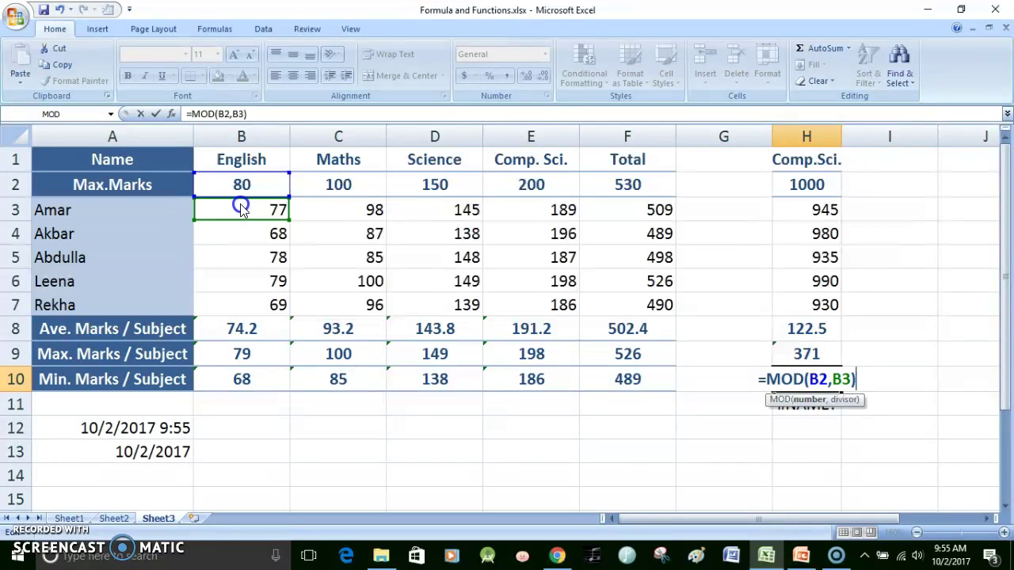
pyautogui.press('Return')
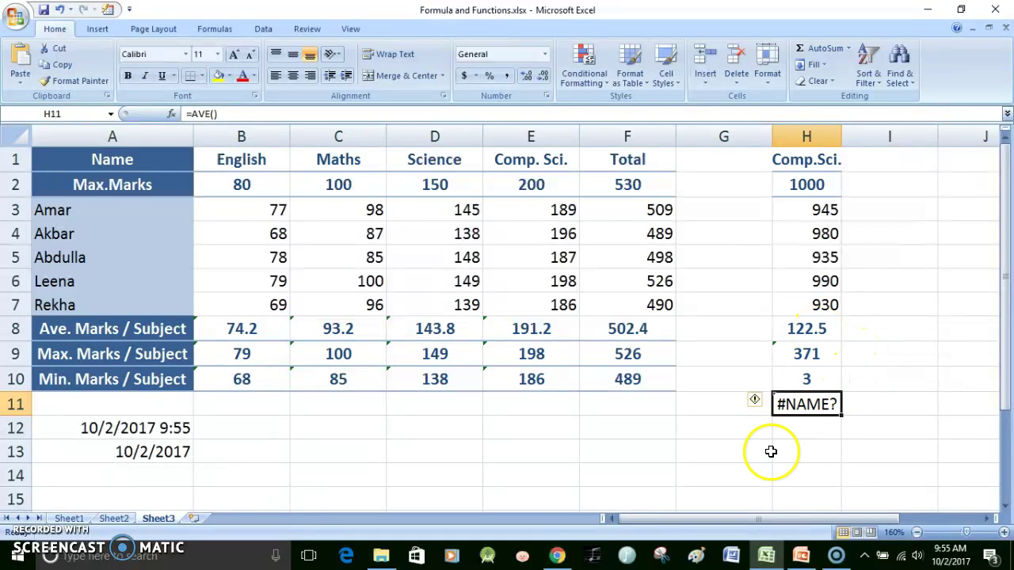
# Step: Review the PowerPoint slide explaining the #NAME? error, and return to the Excel workbook
pyautogui.hotkey('alt', 'Tab')
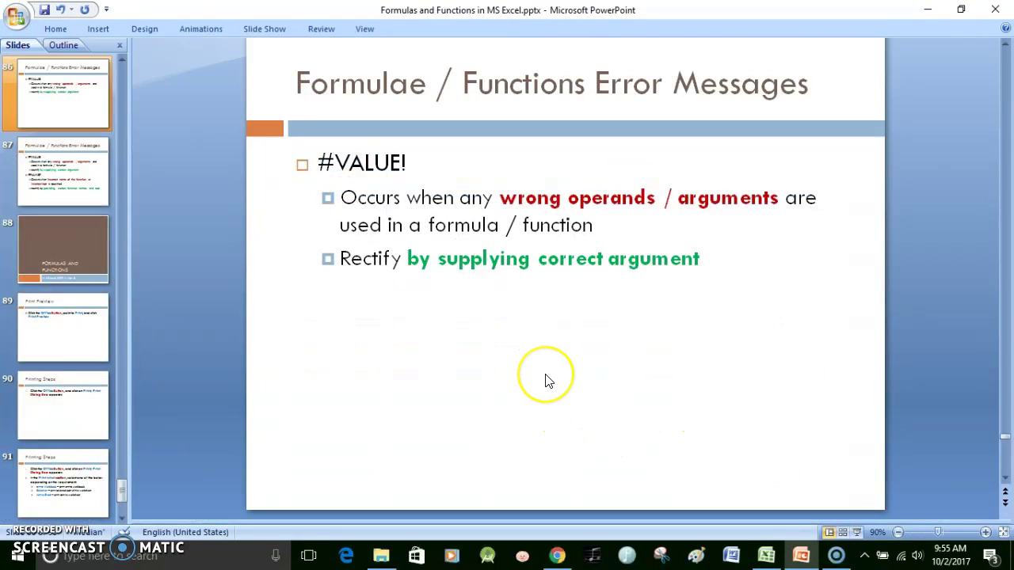
pyautogui.scroll(-1, 545, 381)
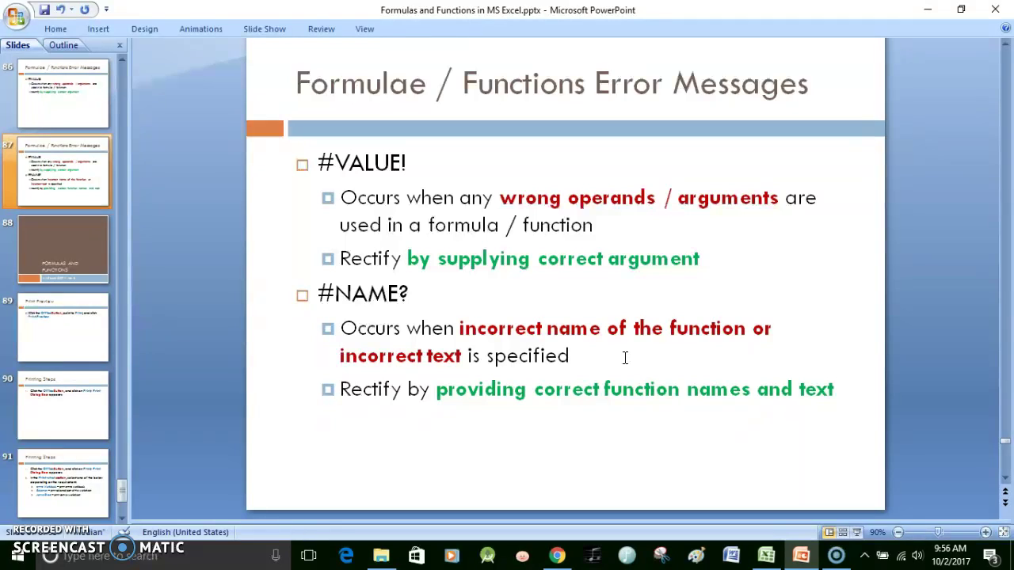
pyautogui.hotkey('alt', 'Tab')
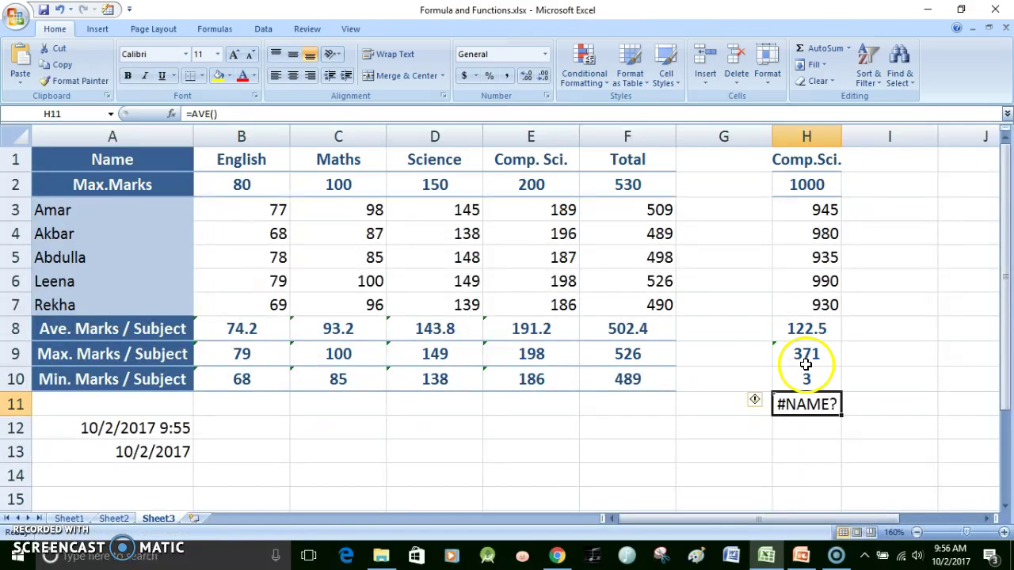
# Step: Correct the misspelled function name in cell H11 to AVERAGE, leaving its arguments empty
pyautogui.doubleClick(796, 402)
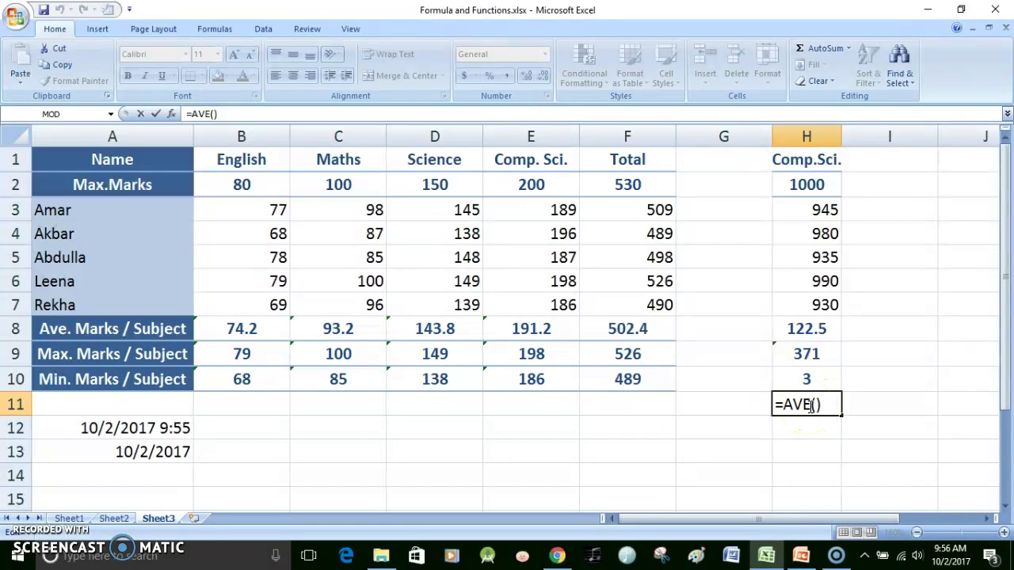
pyautogui.click(807, 405)
pyautogui.click(773, 501)
pyautogui.doubleClick(798, 403)
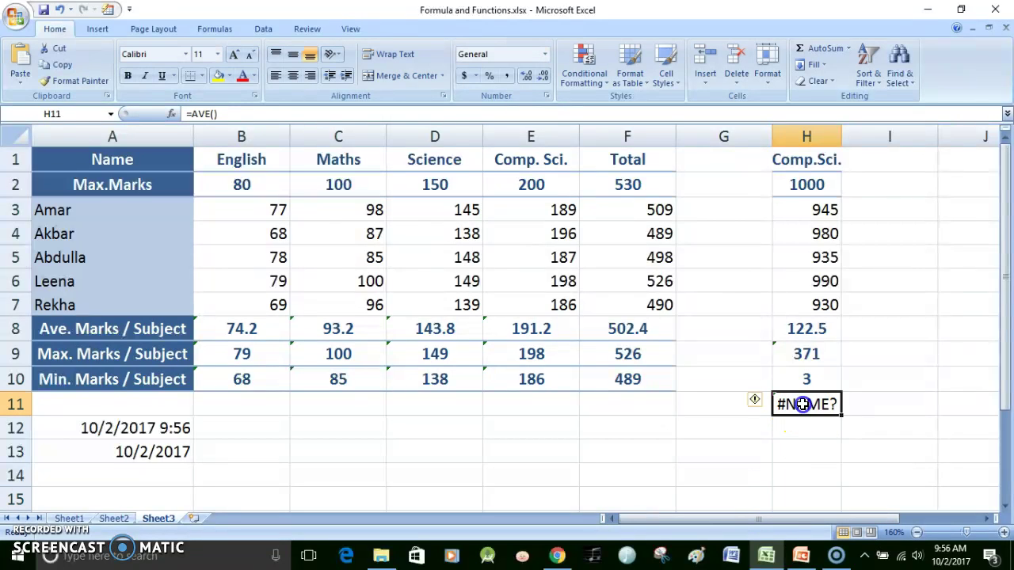
pyautogui.click(810, 404)
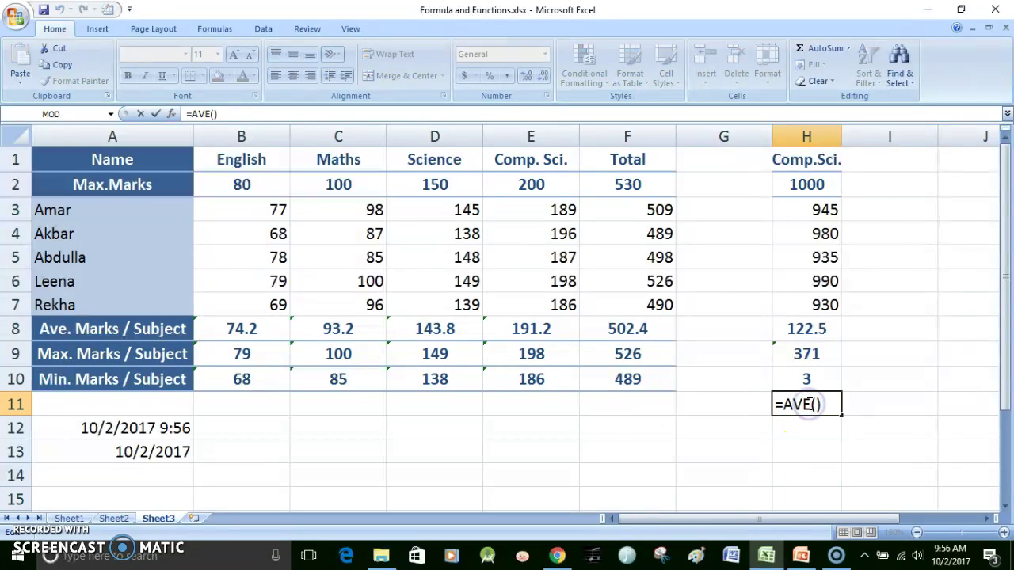
pyautogui.write('RQ')
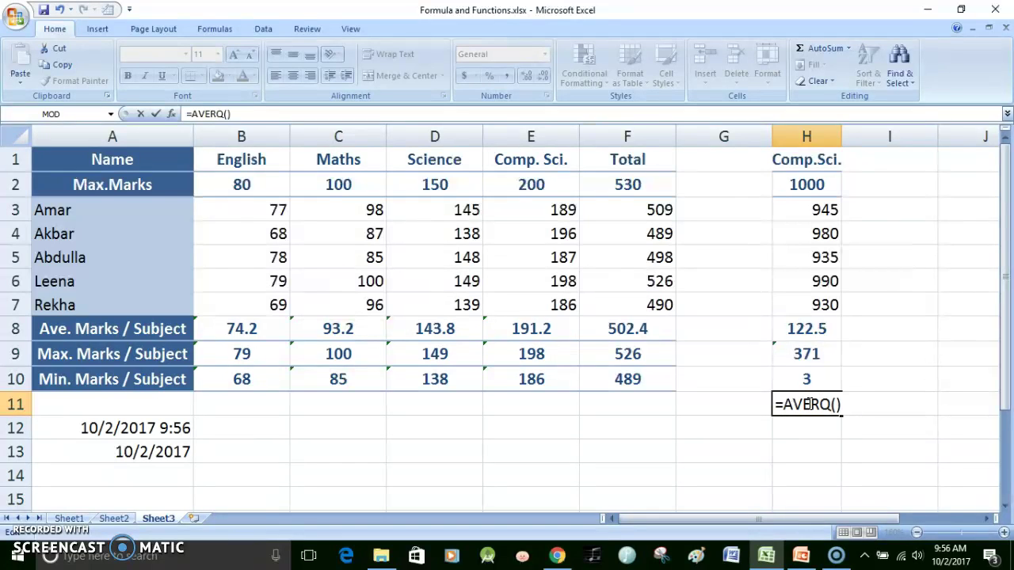
pyautogui.press('BackSpace')
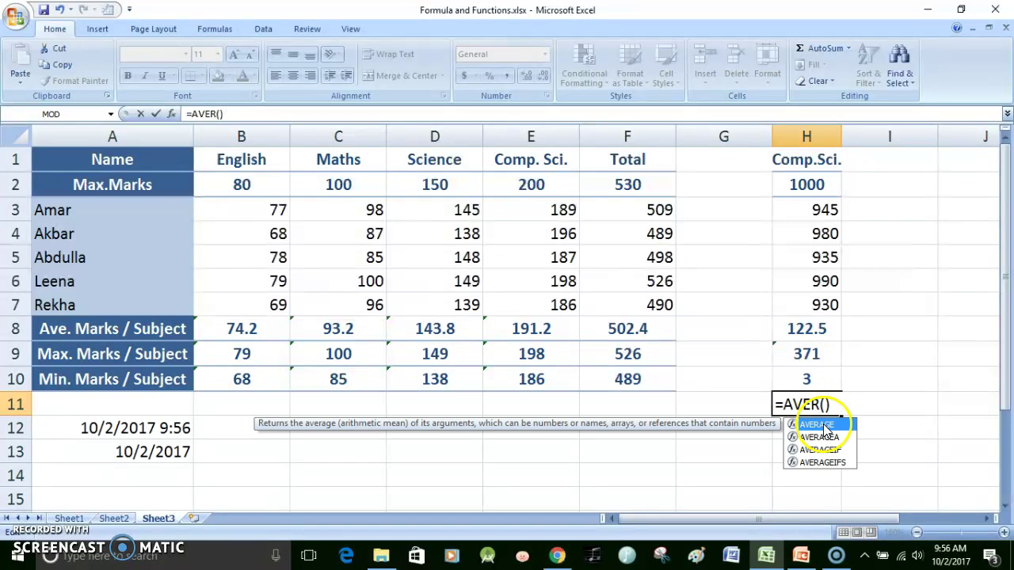
pyautogui.doubleClick(826, 429)
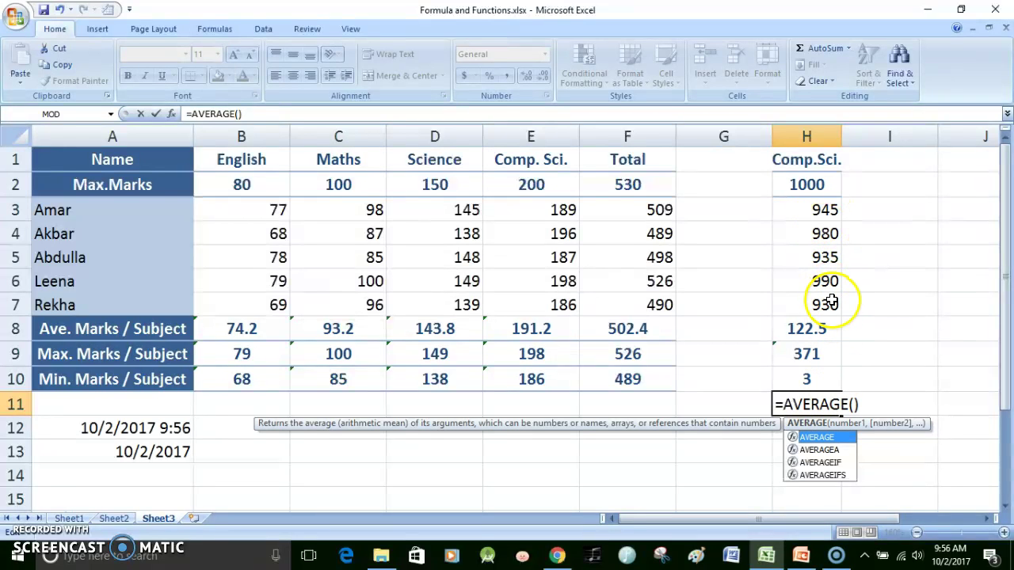
# Step: Supply the Comp.Sci. marks range H3:H7 as the AVERAGE argument in cell H11 and enter the formula
pyautogui.click(812, 210)
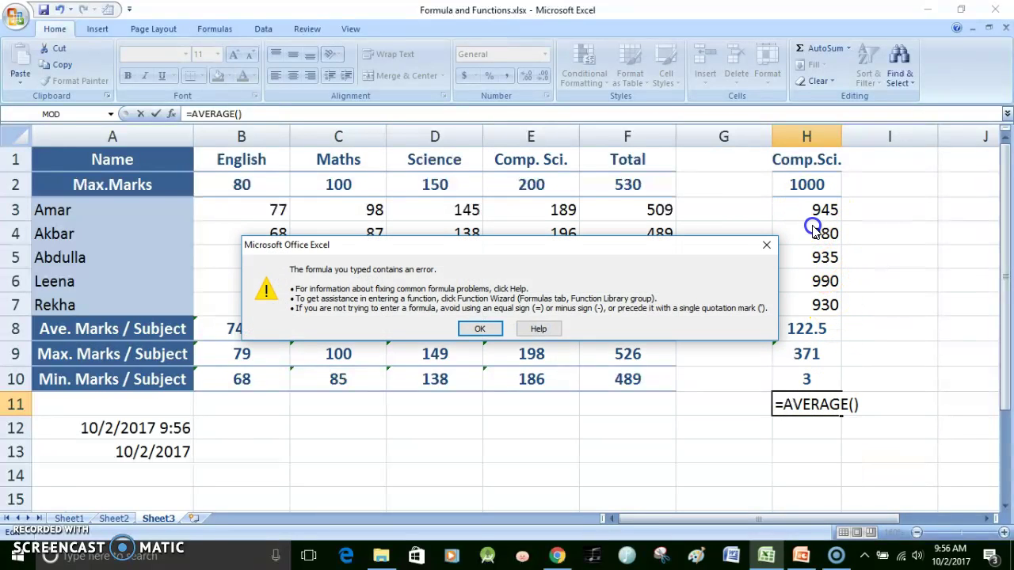
pyautogui.click(480, 329)
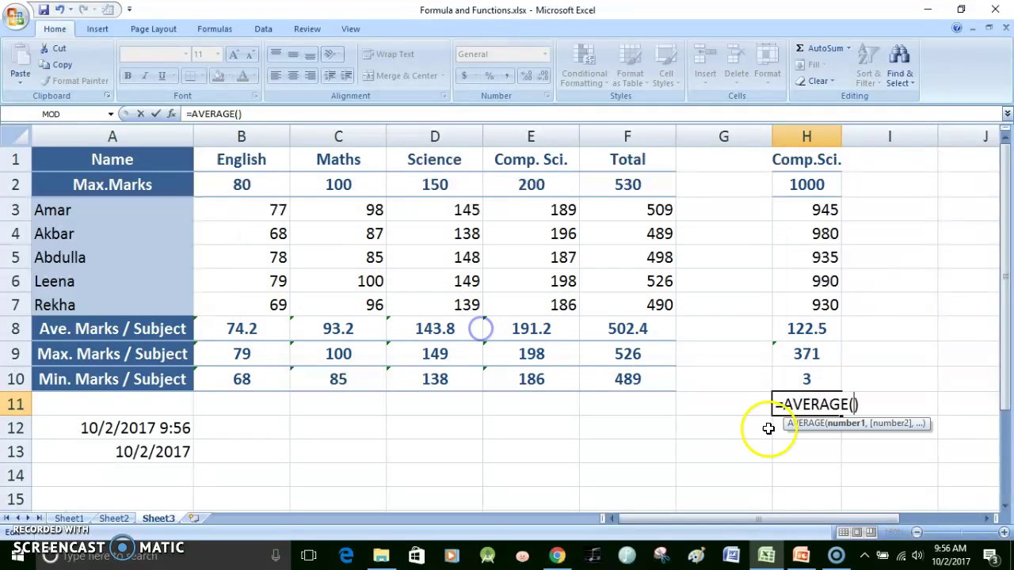
pyautogui.moveTo(812, 212); pyautogui.dragTo(819, 293)
pyautogui.press('Return')
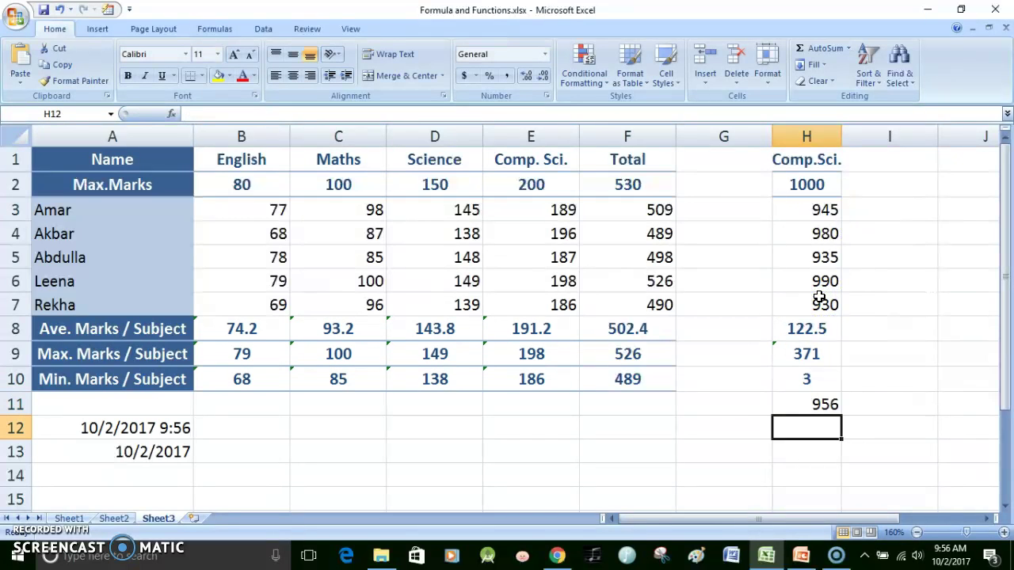